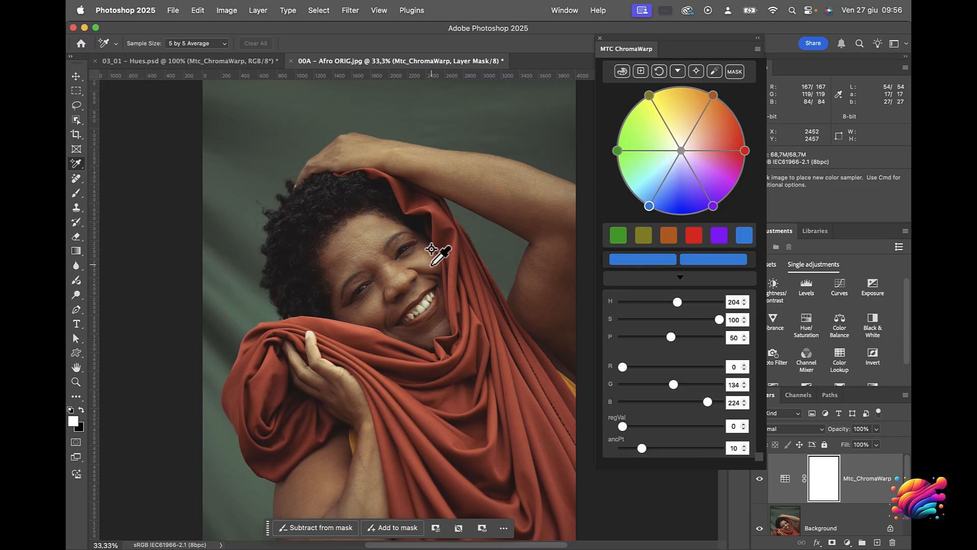
Switch to 03_01 – Hues.psd and set the blue swatch's source colour to 3b40cb, sampled from the upper strip under B
click(222, 64)
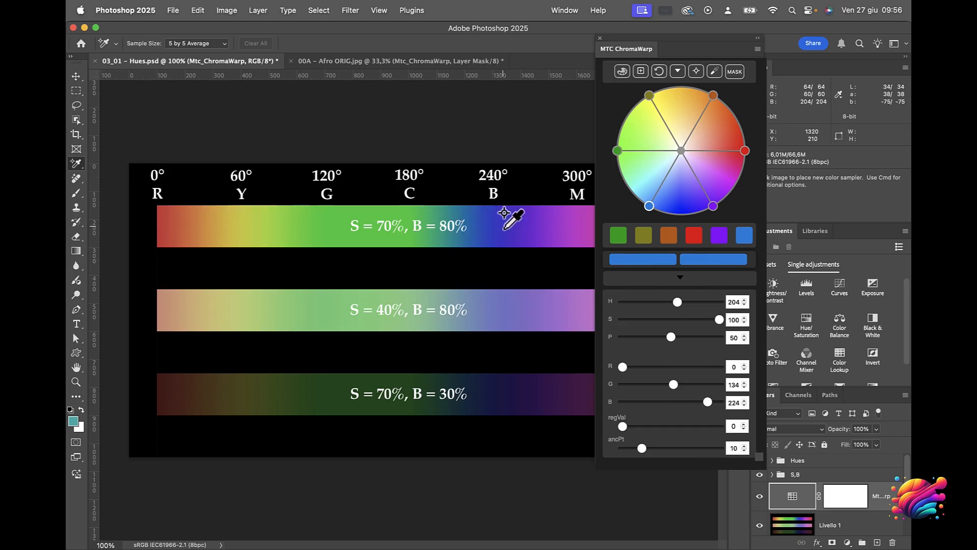
click(744, 241)
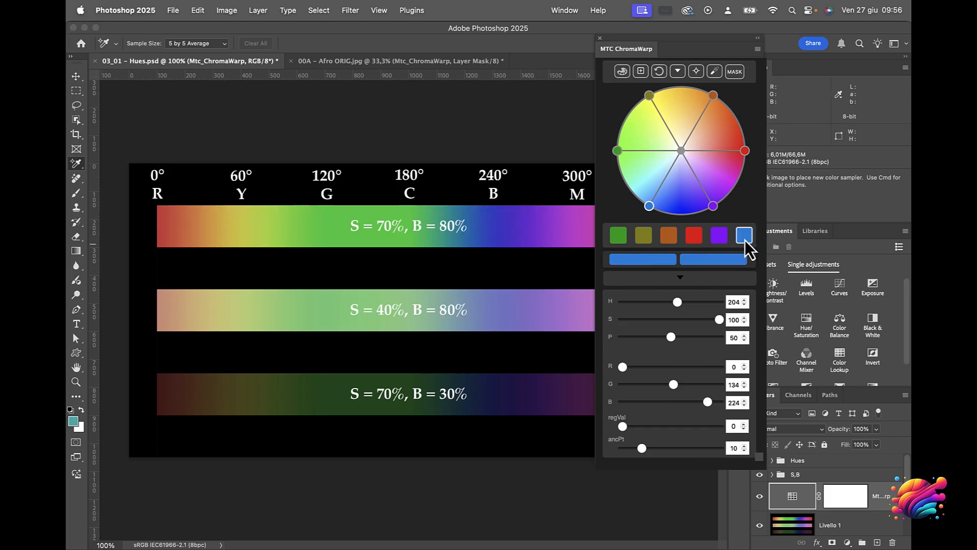
click(492, 224)
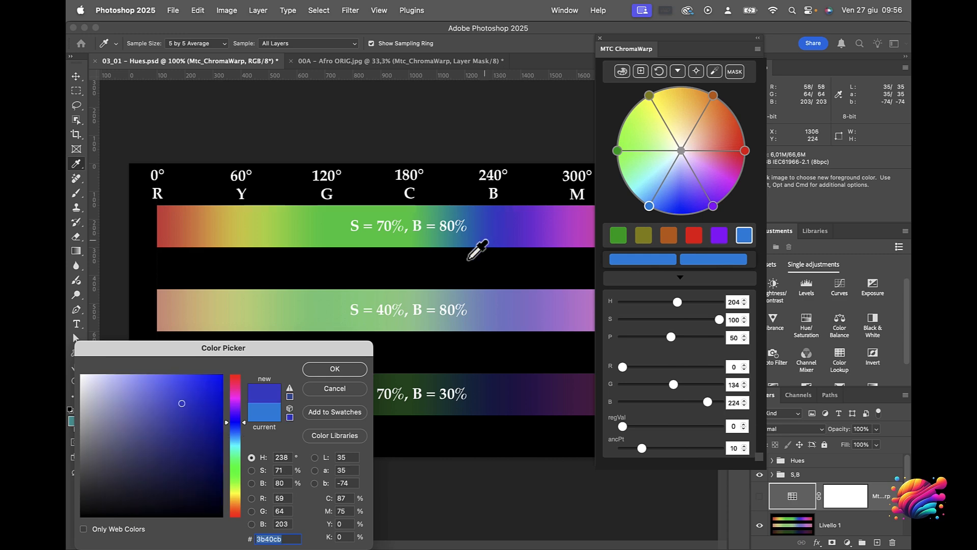
click(349, 375)
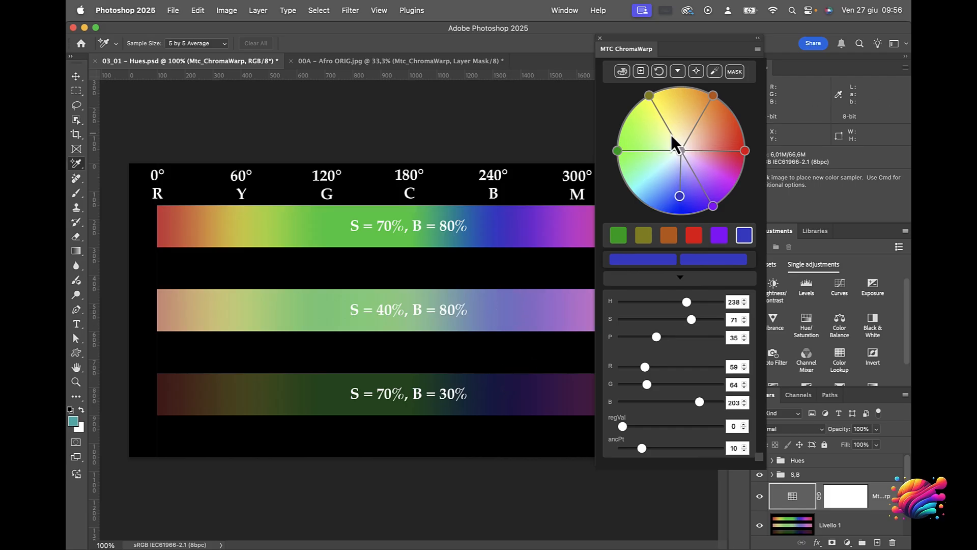
Lock the blues of the middle and lower strips (787eca, 151a4b) as anchors and shift the upper strip's blue to H 161, S 44
click(714, 71)
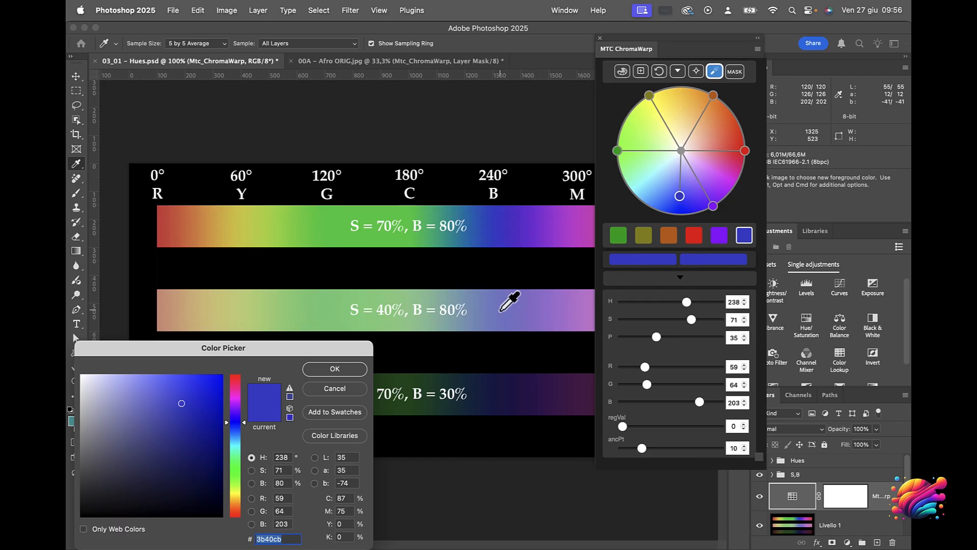
click(359, 370)
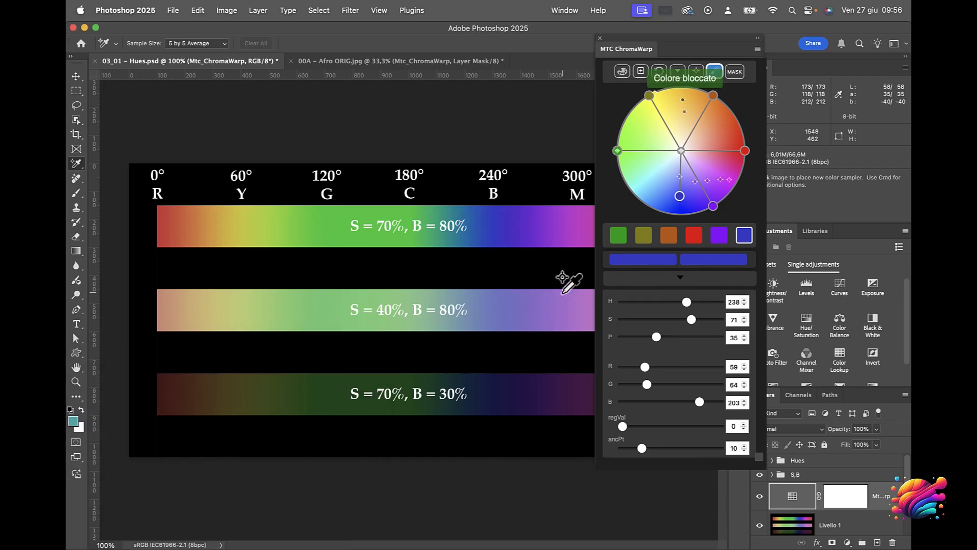
click(715, 72)
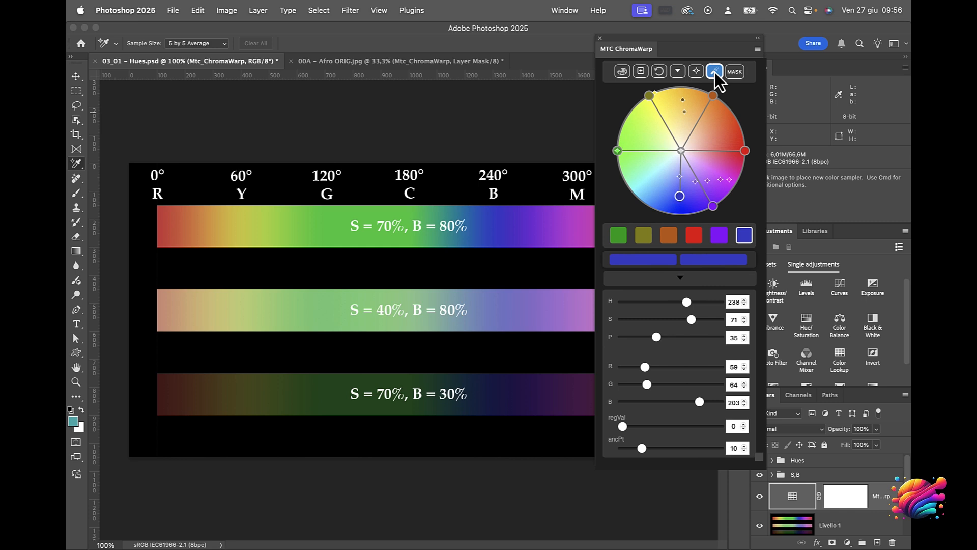
click(489, 393)
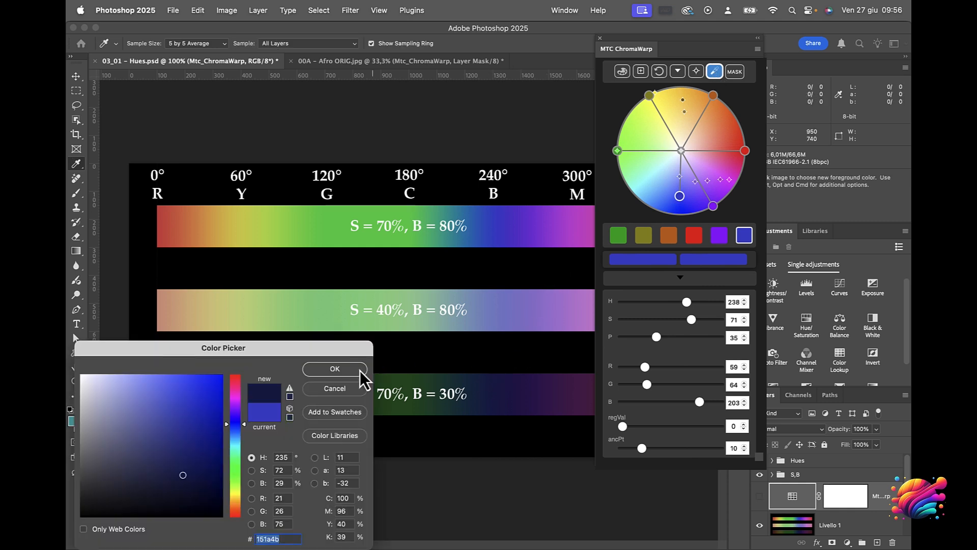
click(339, 375)
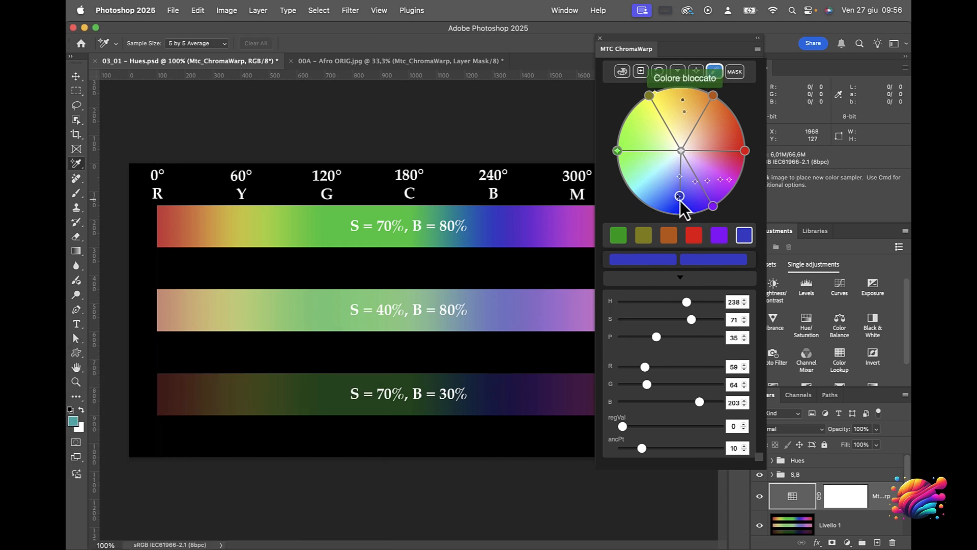
drag(680, 200, 656, 164)
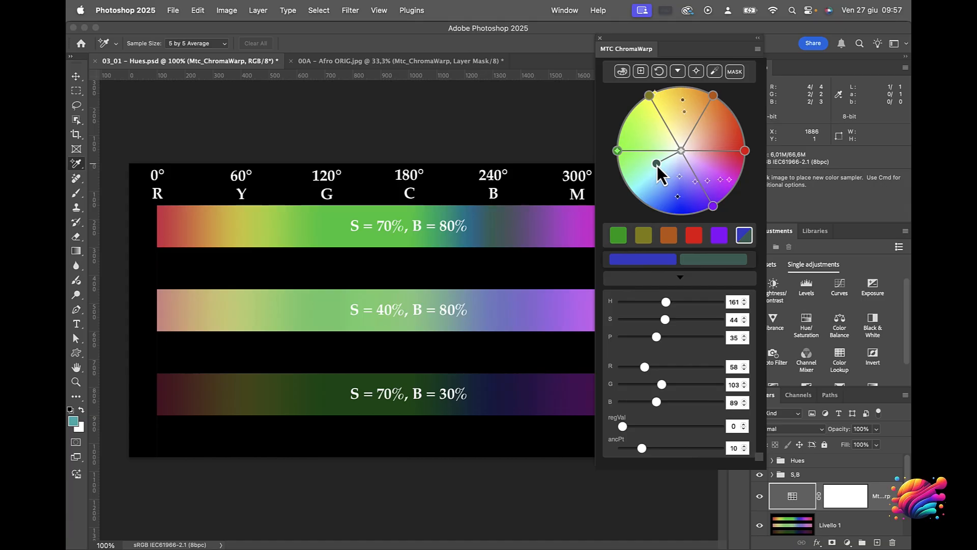
Switch to the Afro ORIG.jpg portrait and set the green swatch's source colour to the backdrop green, 4b594c
click(399, 61)
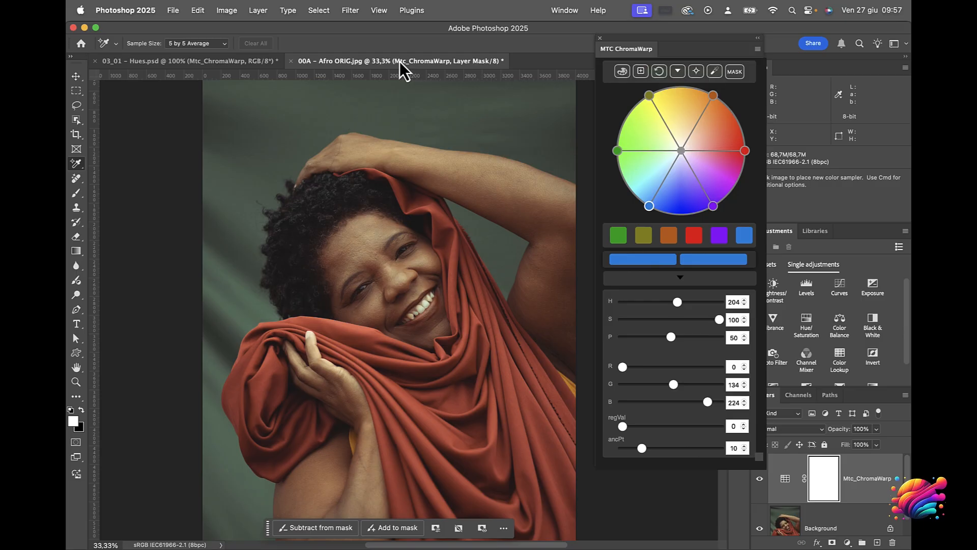
click(616, 234)
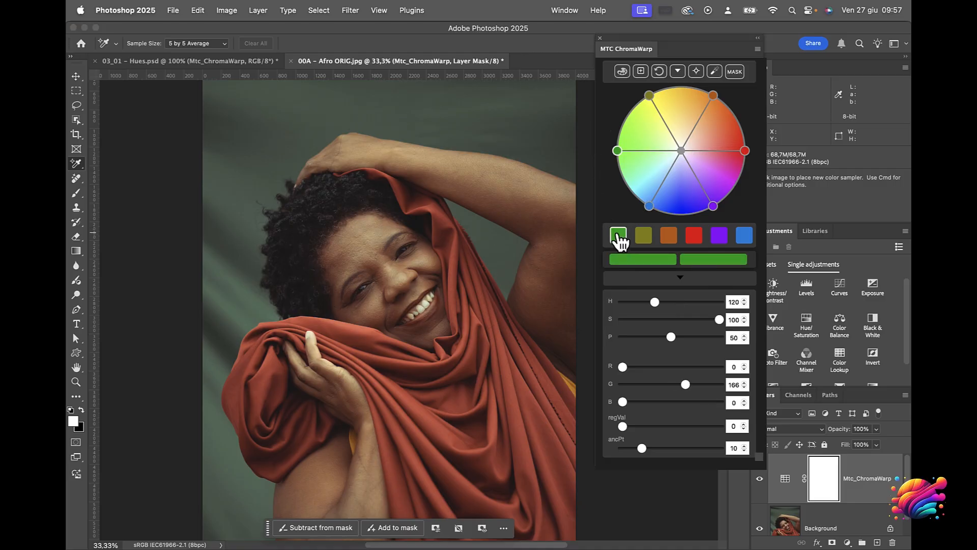
click(617, 234)
click(507, 233)
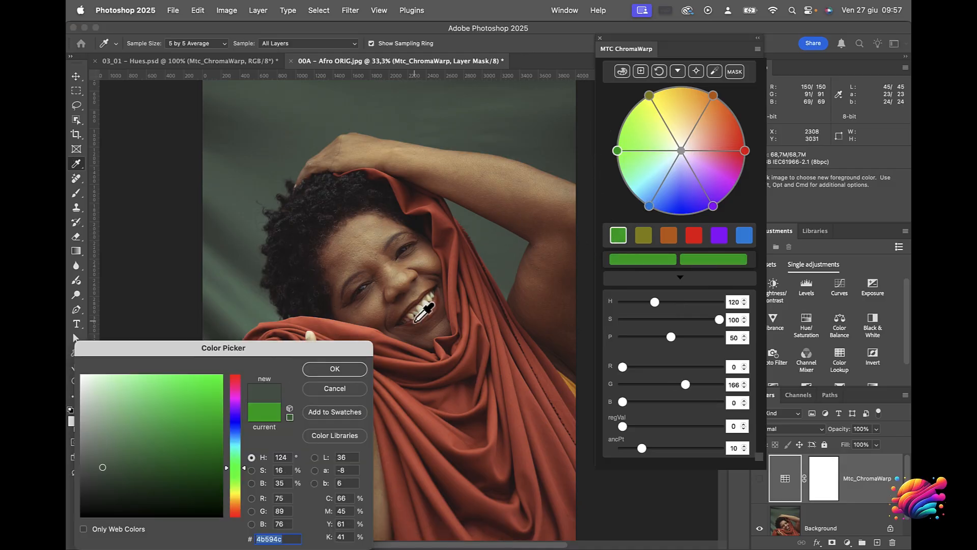
click(352, 368)
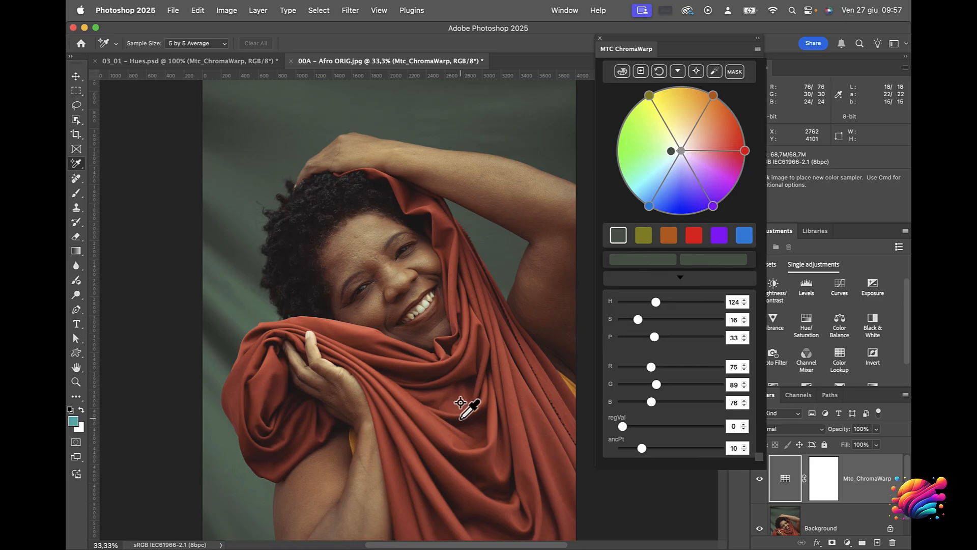
Set the olive swatch to the cloth's light red, bd5641, and the orange swatch to its dark fold colour, 3f1b17
double_click(642, 238)
click(442, 421)
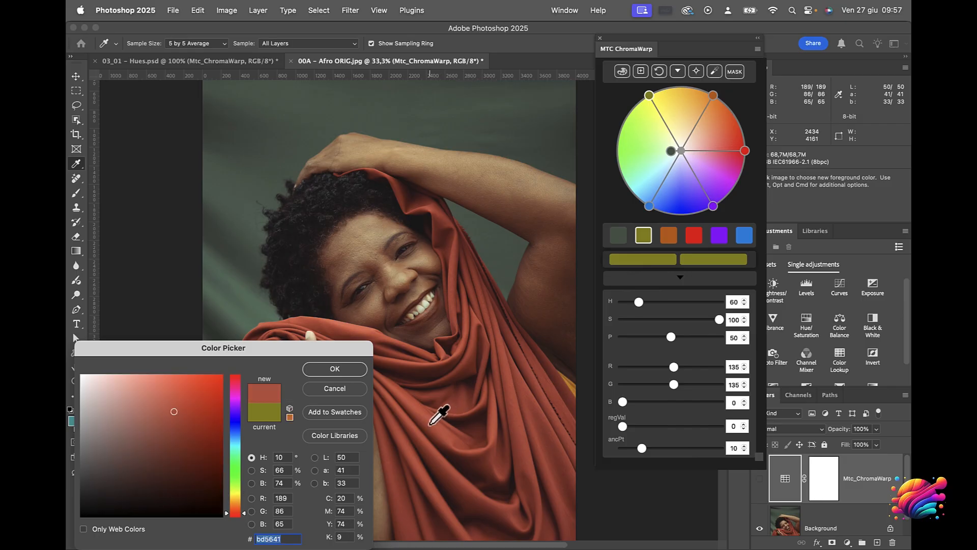
click(334, 369)
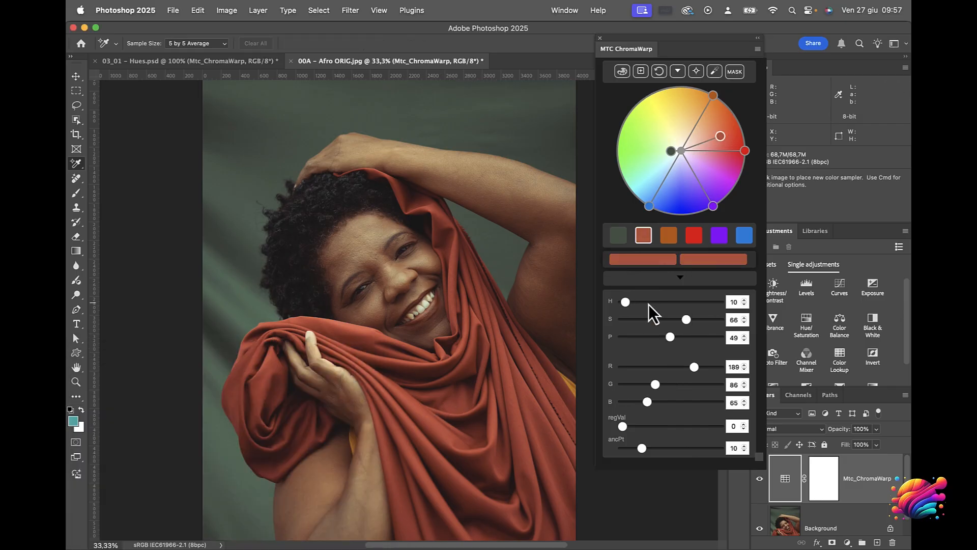
double_click(670, 240)
click(470, 418)
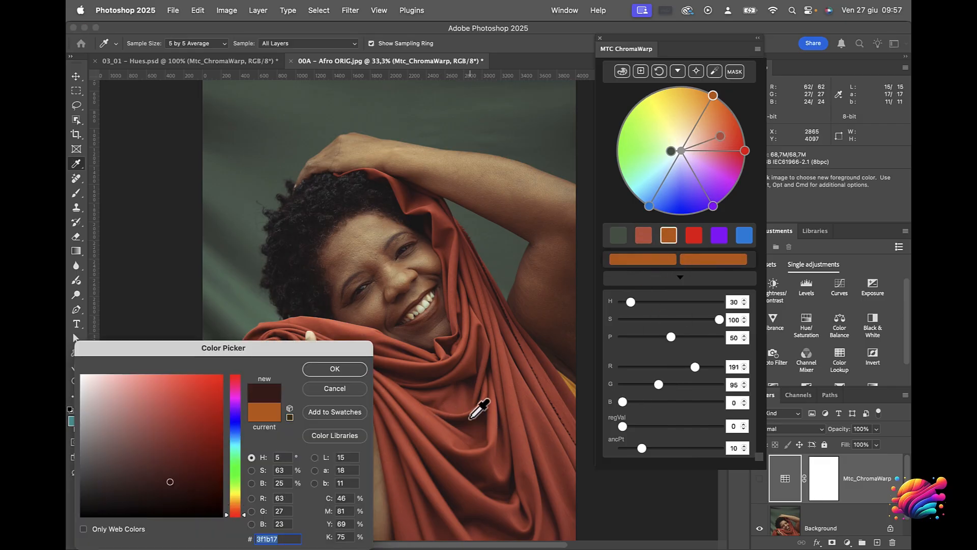
click(351, 370)
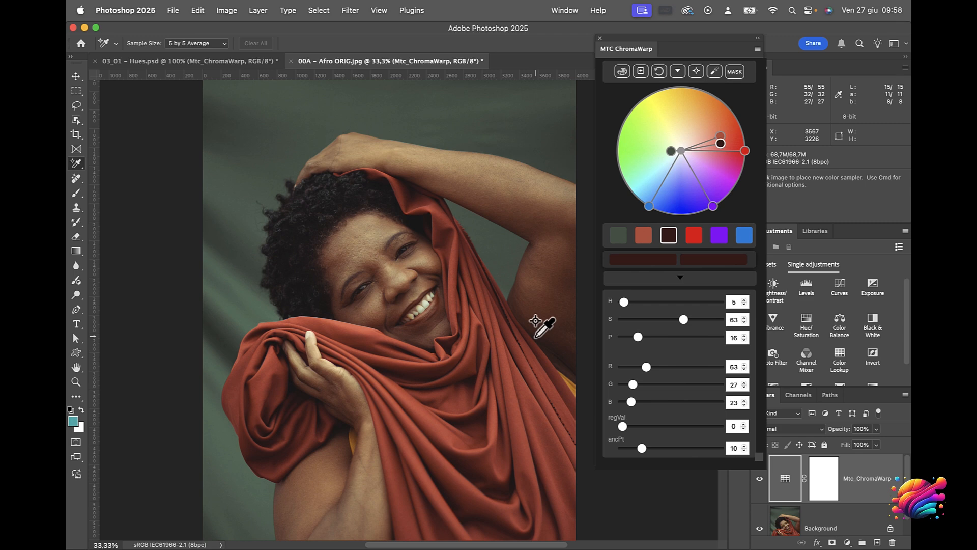
Place four colour samplers on the forehead, cheek, lower lip and chin, and add them as anchor points
click(350, 261)
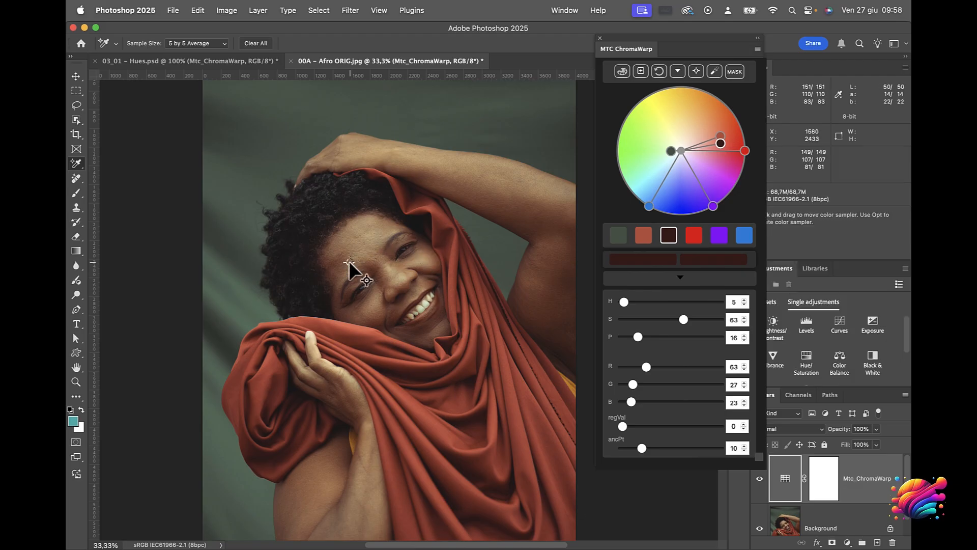
click(423, 261)
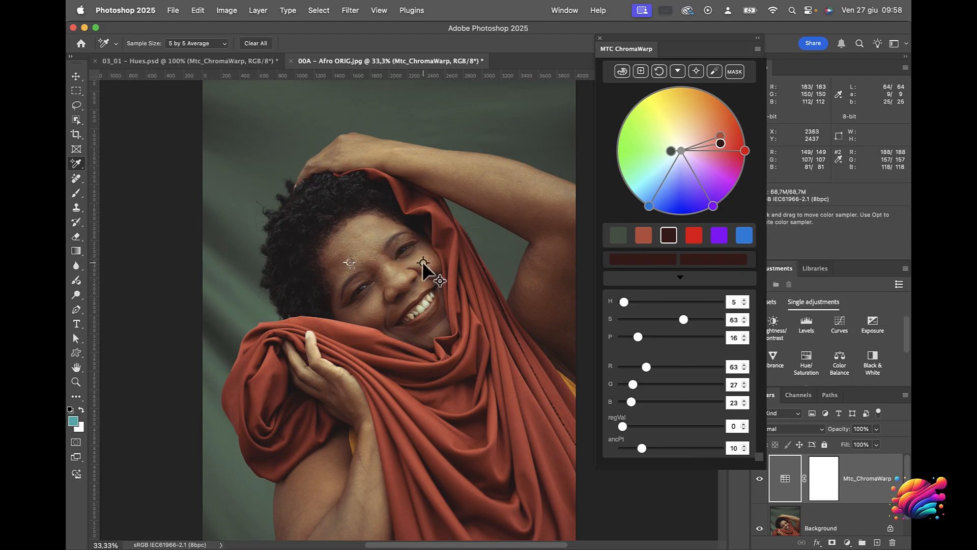
click(416, 320)
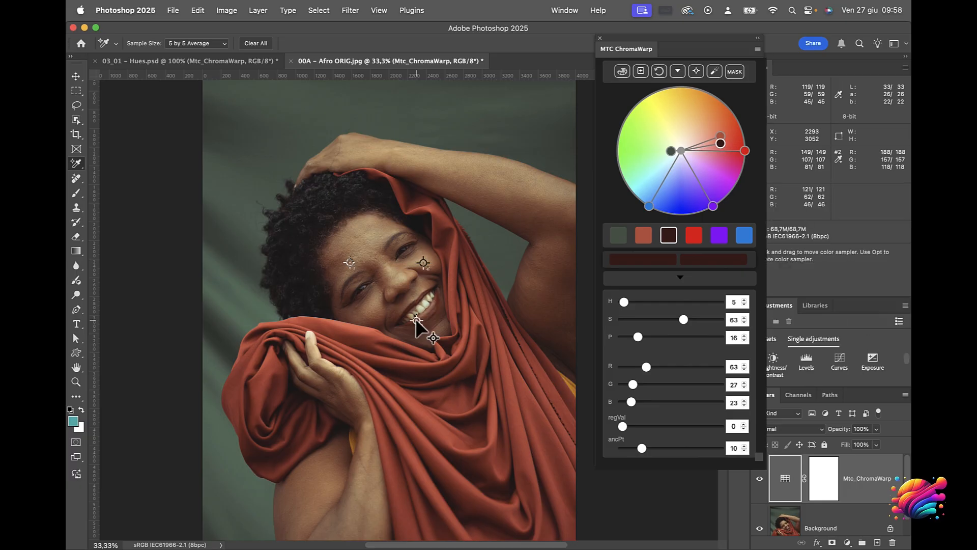
click(427, 326)
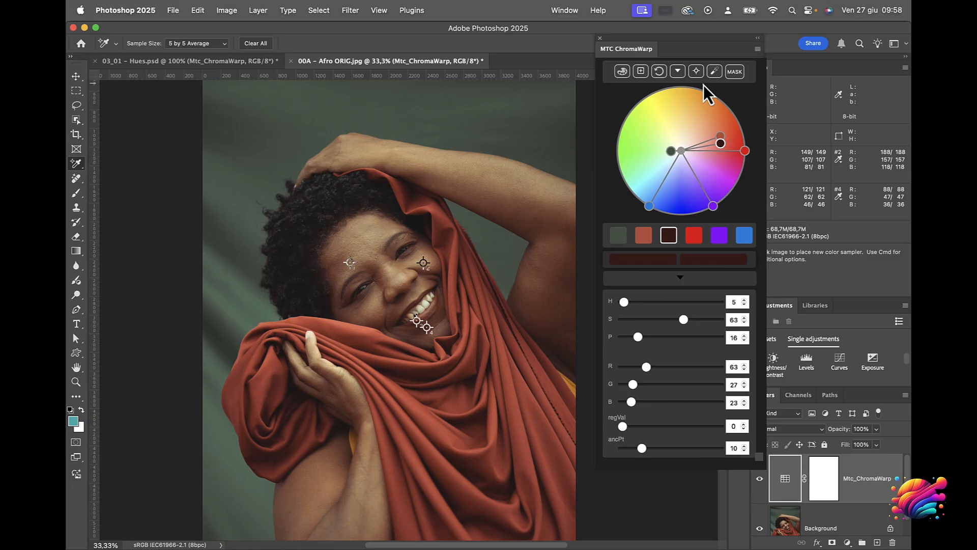
click(695, 71)
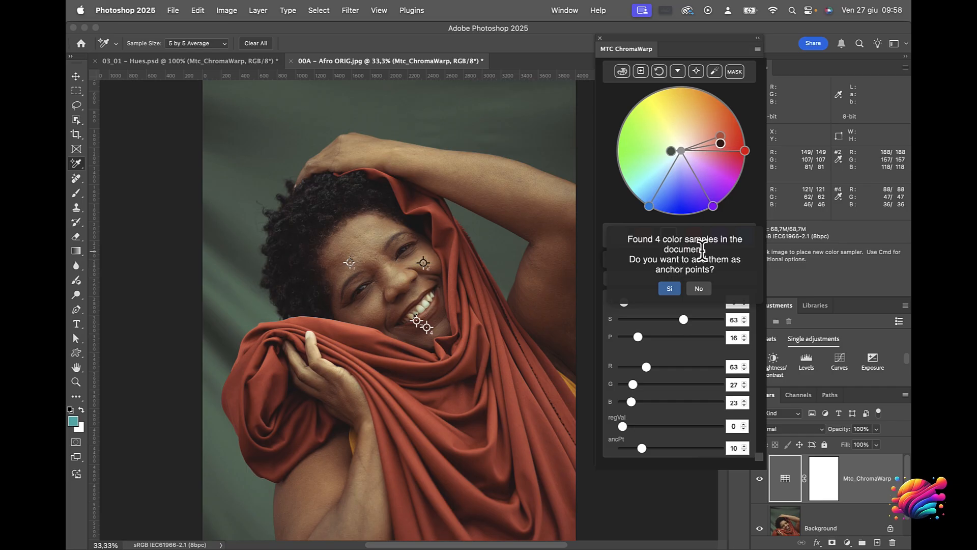
click(670, 289)
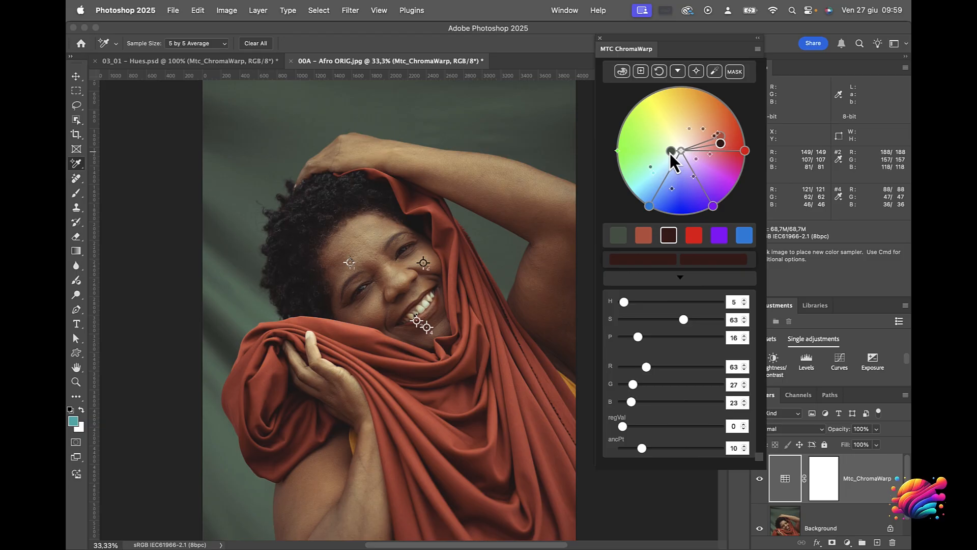
Shift the backdrop green to blue at H 201, S 61 and the cloth's light red to purple at H 281, S 71
drag(669, 154, 660, 183)
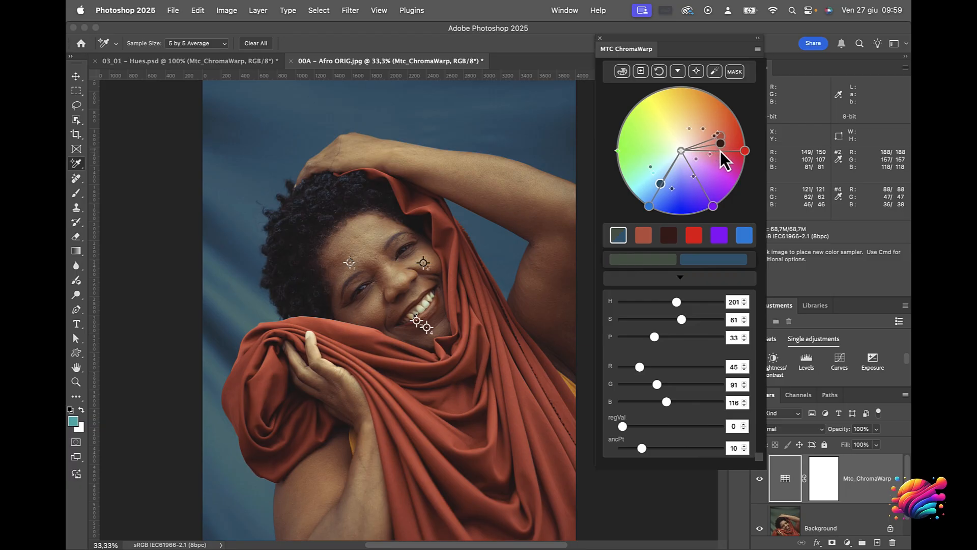
drag(720, 140, 710, 183)
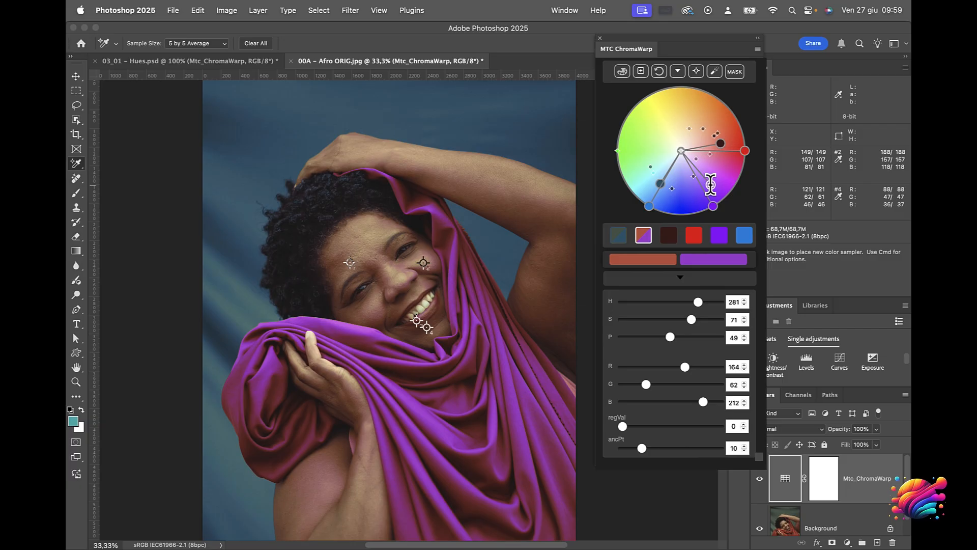
Shift the cloth's dark fold colour to a deep purple at H 277, S 73
click(722, 144)
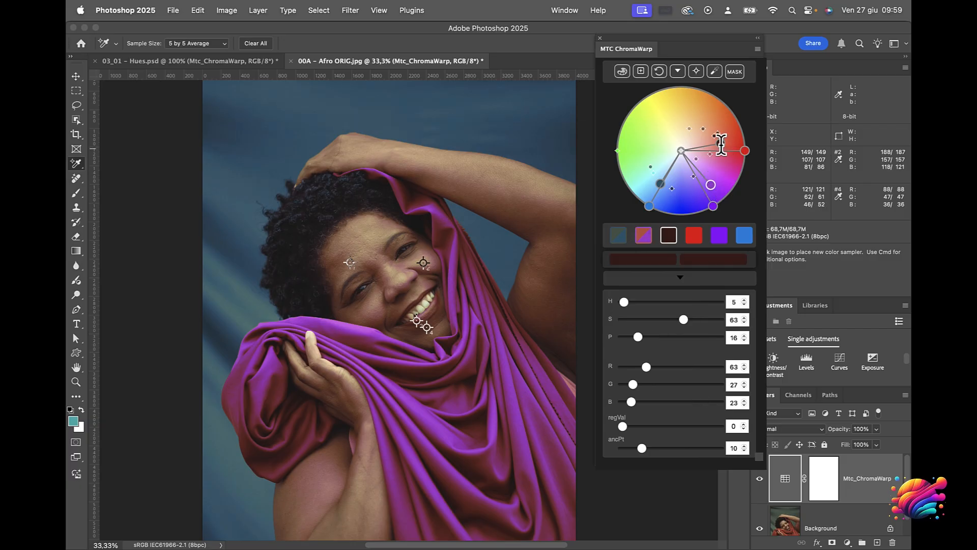
drag(722, 144, 708, 187)
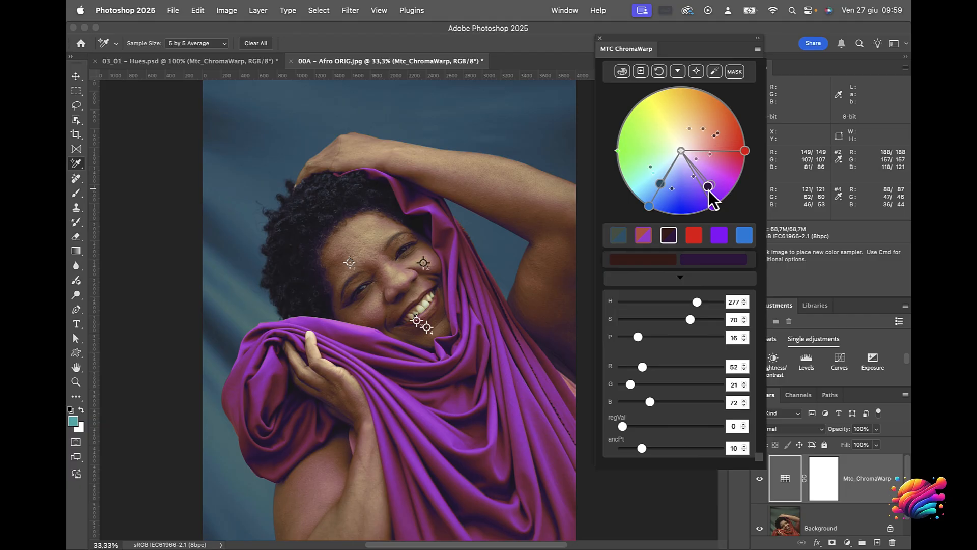
mouse_move(708, 187)
mouse_down()
mouse_move(673, 195)
mouse_move(704, 195)
mouse_move(680, 194)
mouse_move(686, 153)
mouse_move(696, 193)
mouse_move(709, 187)
mouse_up()
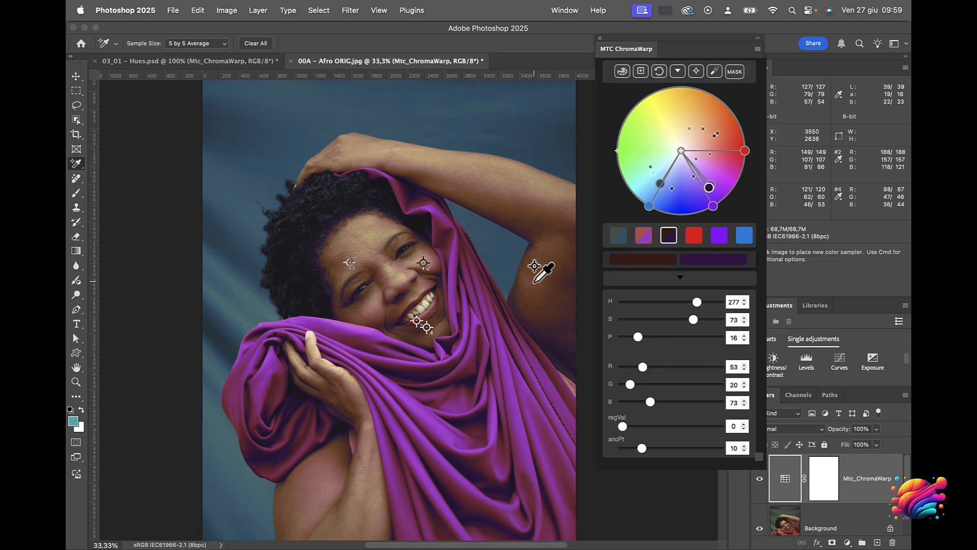
Compare the face with the Mtc_ChromaWarp layer hidden and shown, inspecting the skin around mouth, forehead and eyes up close
key(super+equal)
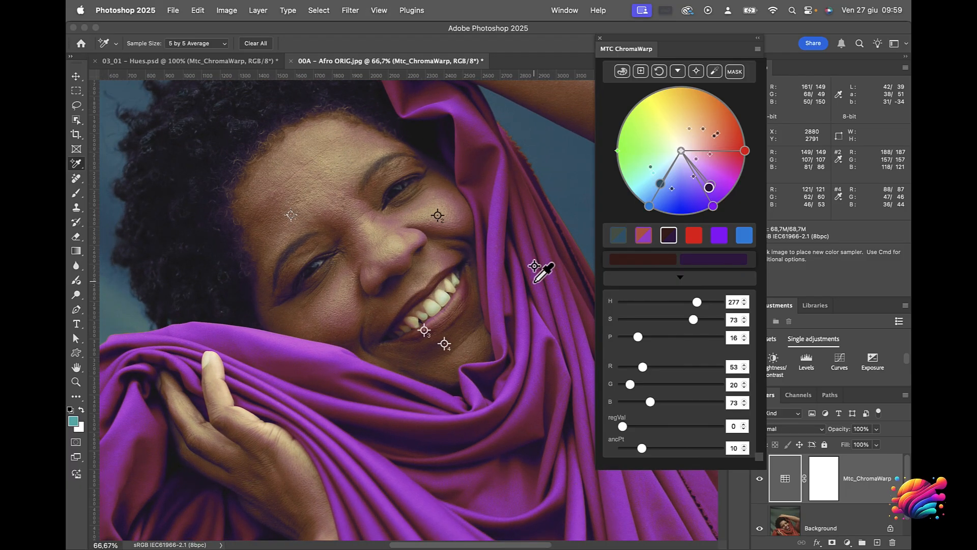
click(758, 479)
click(758, 479)
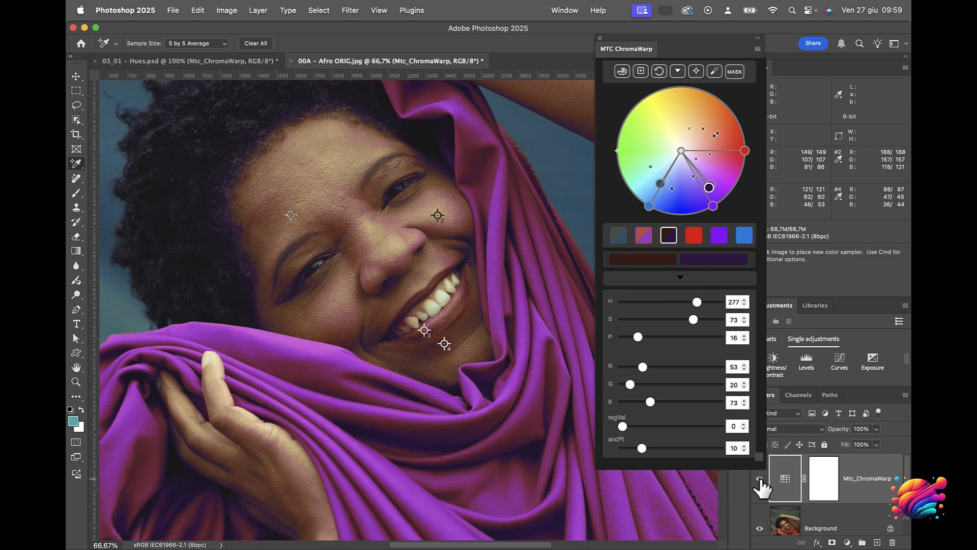
click(758, 480)
click(758, 479)
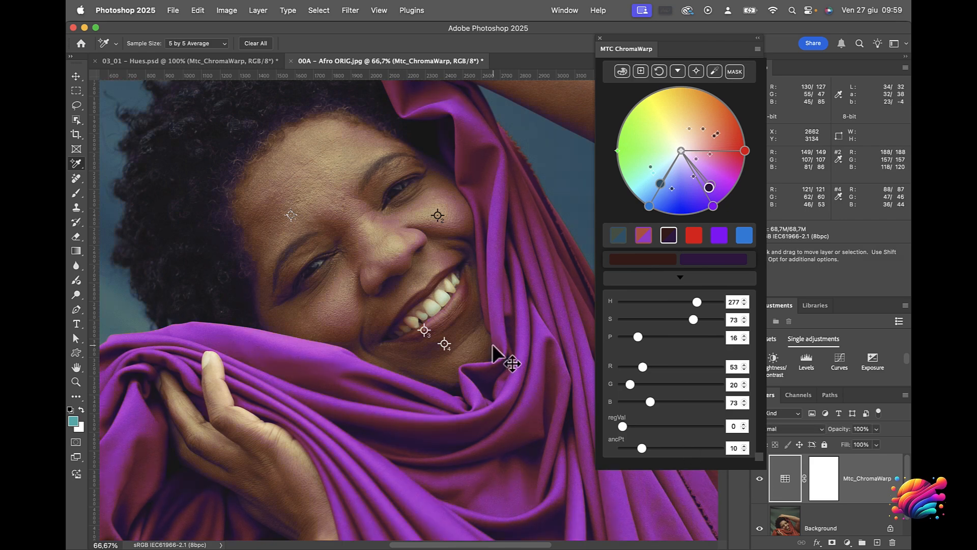
key(super+plus)
key(super+plus)
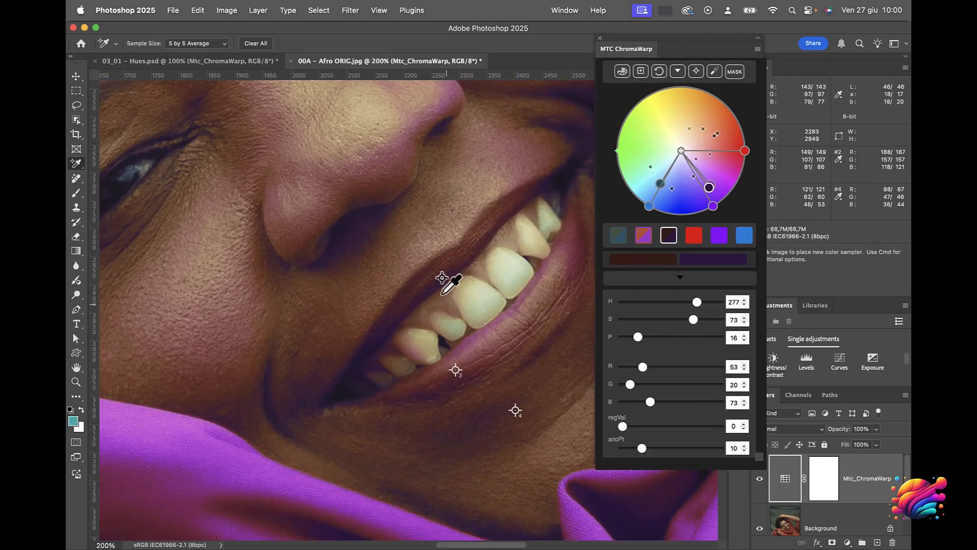
scroll(439, 267, up, 3)
scroll(440, 267, left, 2)
scroll(440, 266, up, 5)
scroll(440, 267, left, 4)
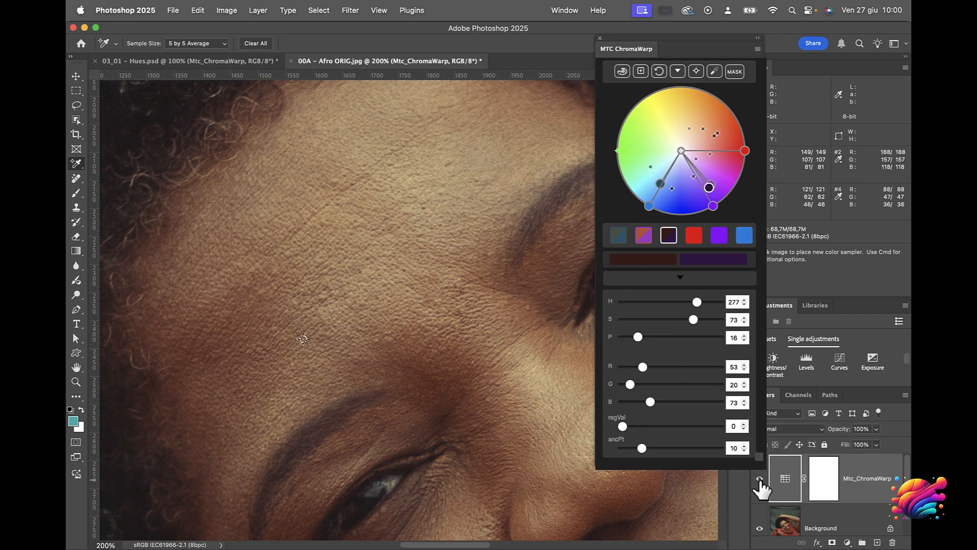
scroll(559, 392, down, 5)
scroll(559, 392, right, 5)
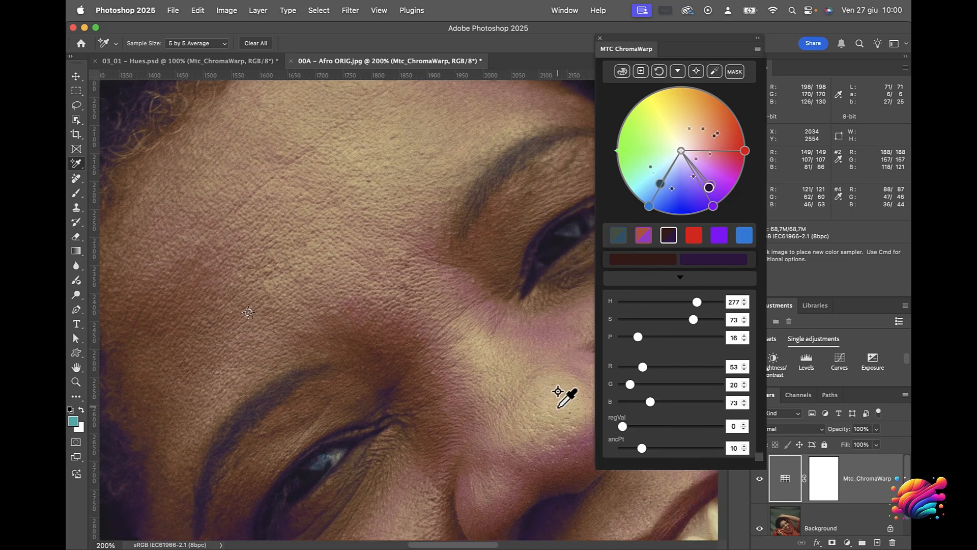
Inspect the nose, cheek, lips and adjoining cloth up close for colour shifts, comparing the nose area with the Mtc_ChromaWarp layer hidden and shown
scroll(559, 392, down, 2)
scroll(558, 392, right, 3)
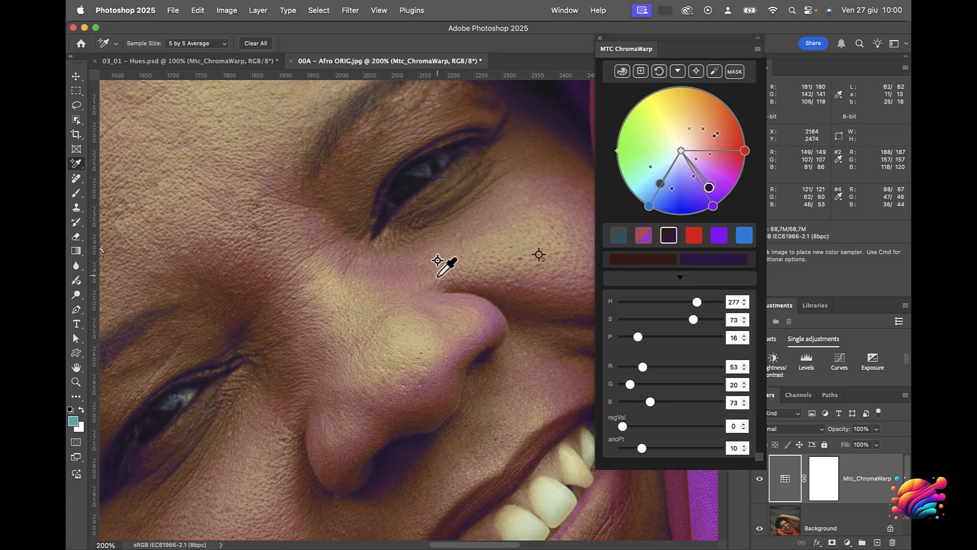
click(758, 479)
click(759, 479)
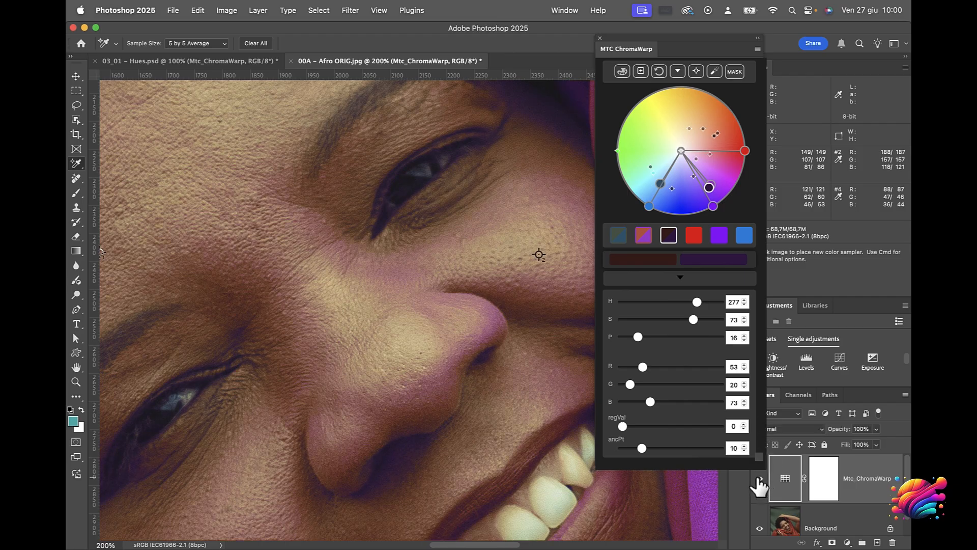
scroll(575, 381, right, 6)
scroll(576, 382, down, 2)
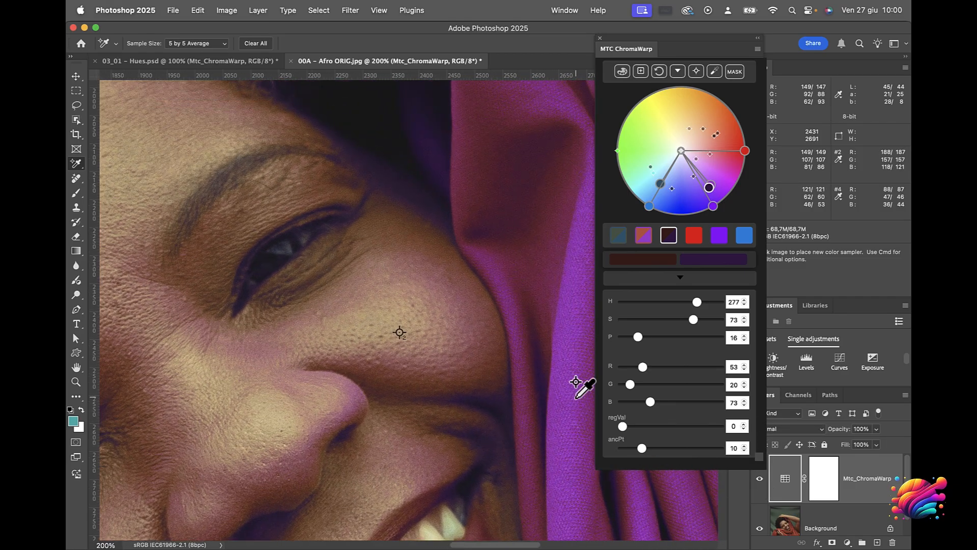
scroll(576, 381, down, 5)
scroll(575, 381, left, 1)
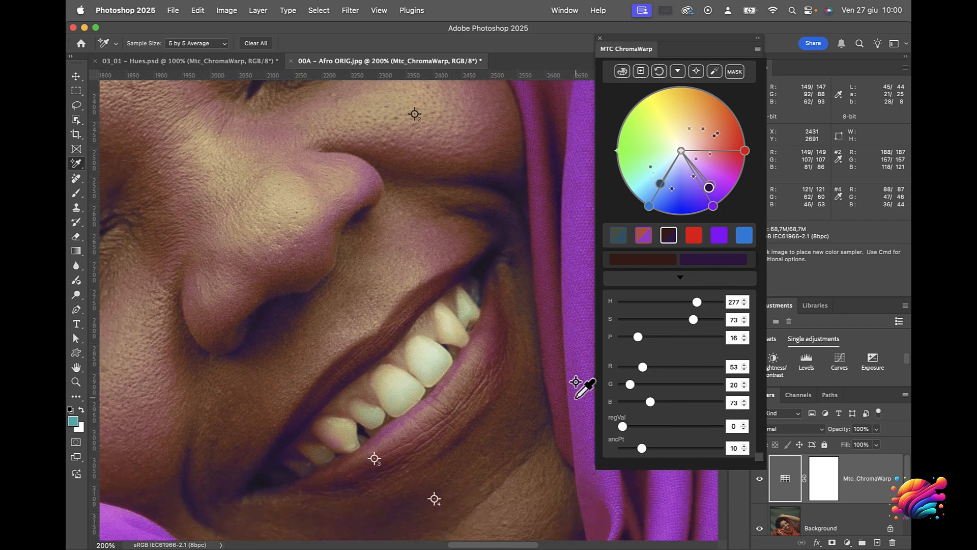
scroll(575, 396, down, 4)
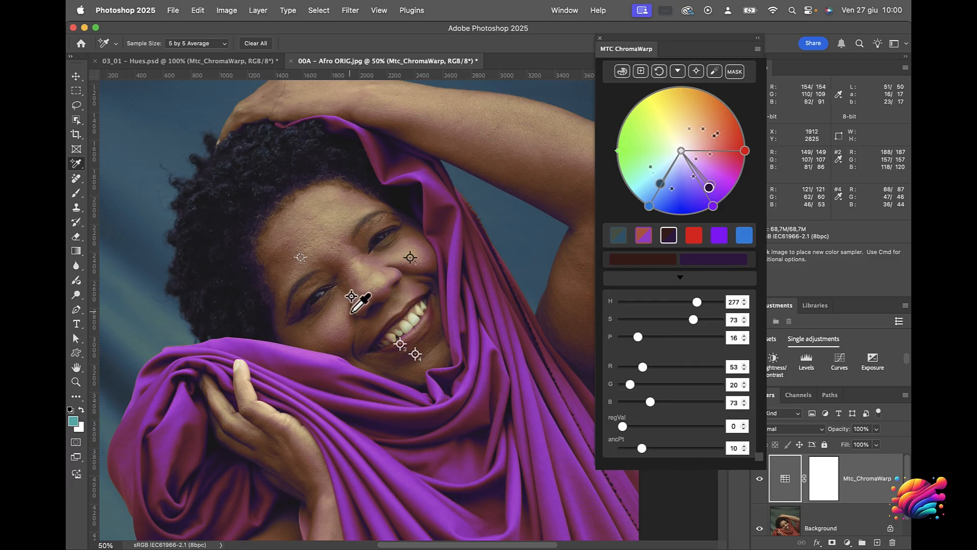
Select the layer mask of the Mtc_ChromaWarp layer for editing
click(824, 489)
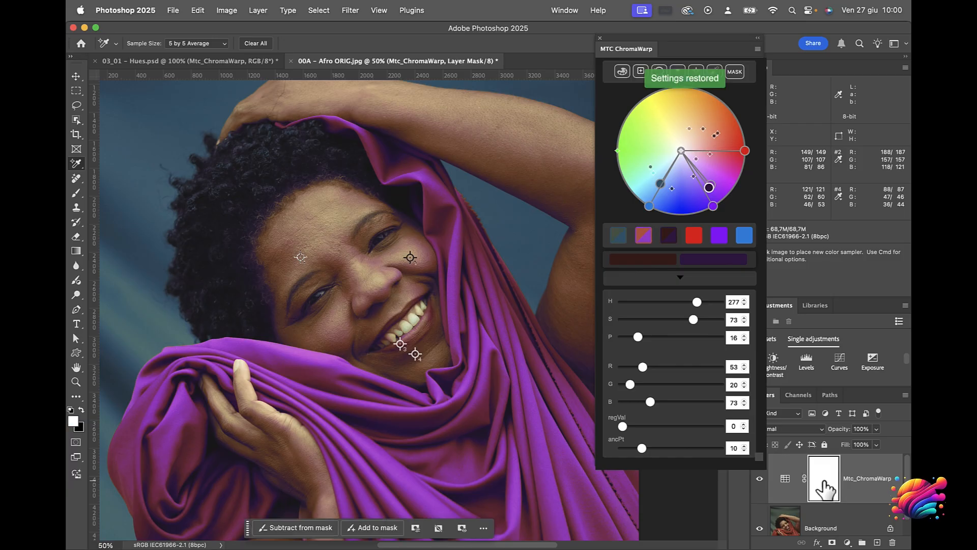